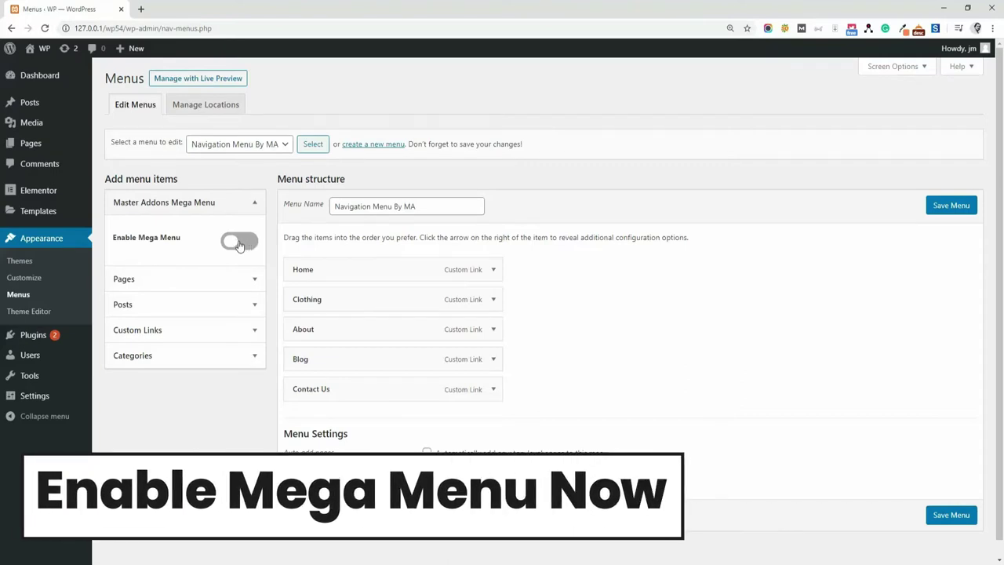
# Step: Enable the mega menu for the navigation menu and for its About item
pyautogui.click(239, 243)
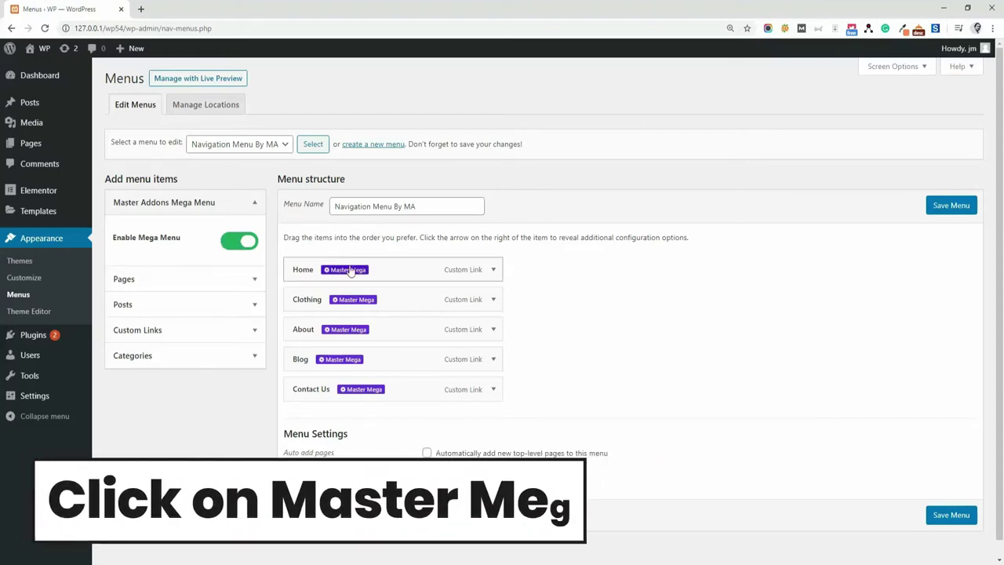
pyautogui.click(345, 330)
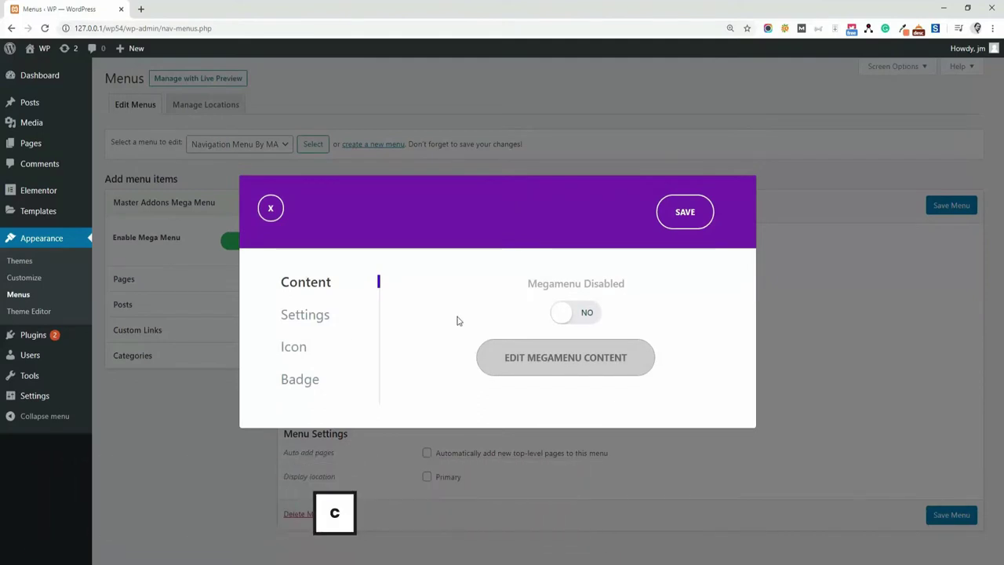
pyautogui.click(590, 316)
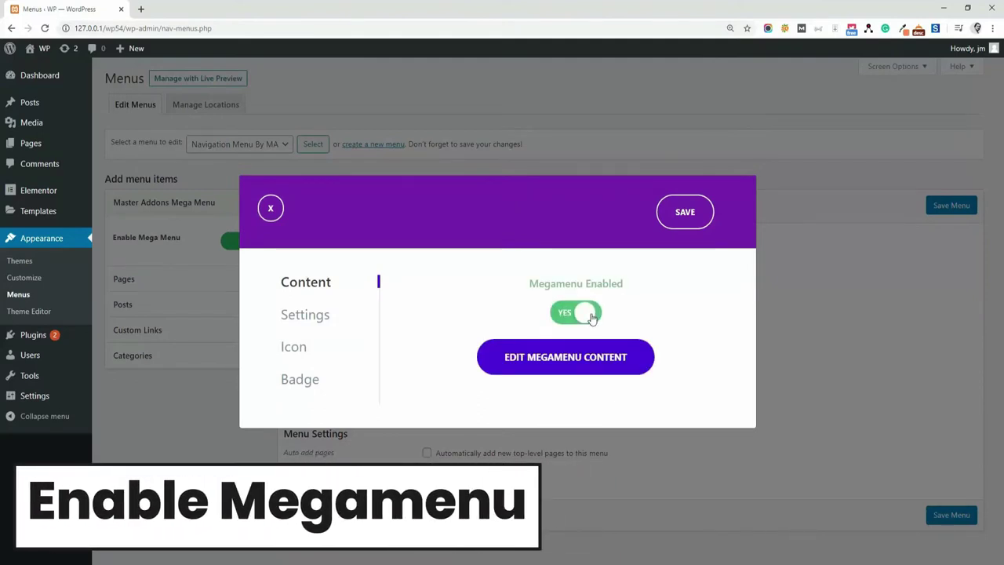
# Step: Open the About item's mega menu content for editing and insert a three-column section
pyautogui.click(569, 359)
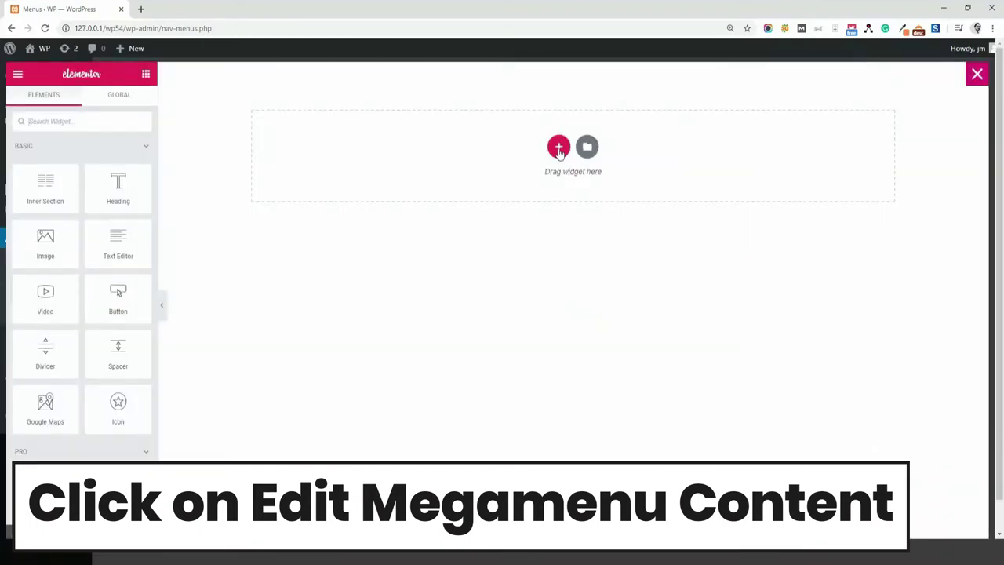
pyautogui.click(559, 147)
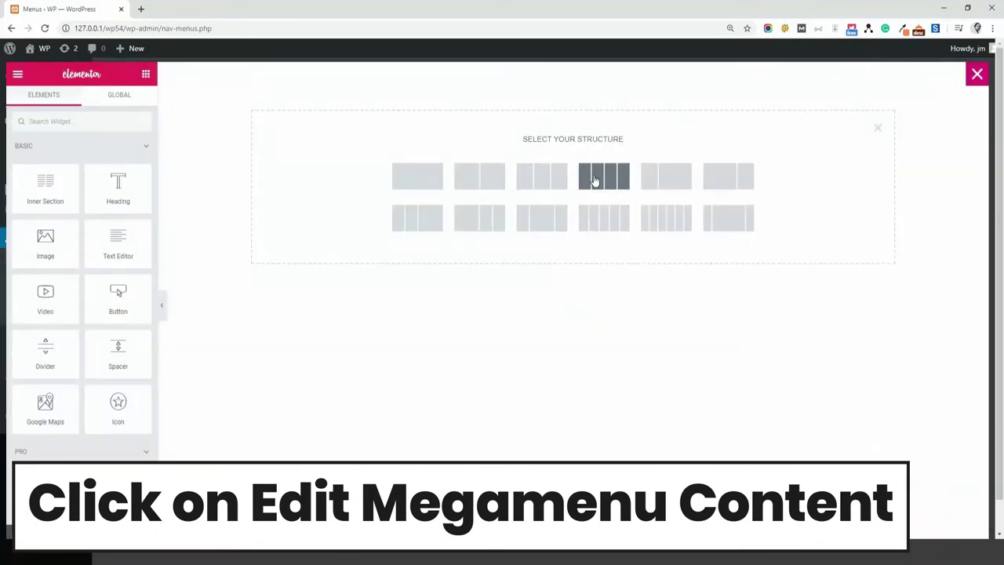
pyautogui.click(553, 180)
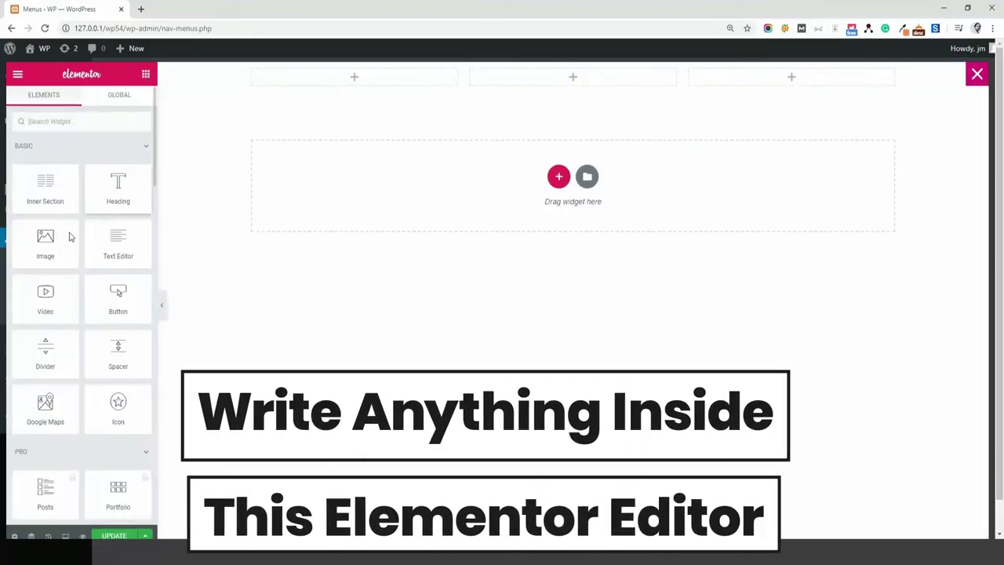
# Step: Add a Heading widget to the first column with the title "Test Title"
pyautogui.moveTo(118, 189); pyautogui.dragTo(345, 81)
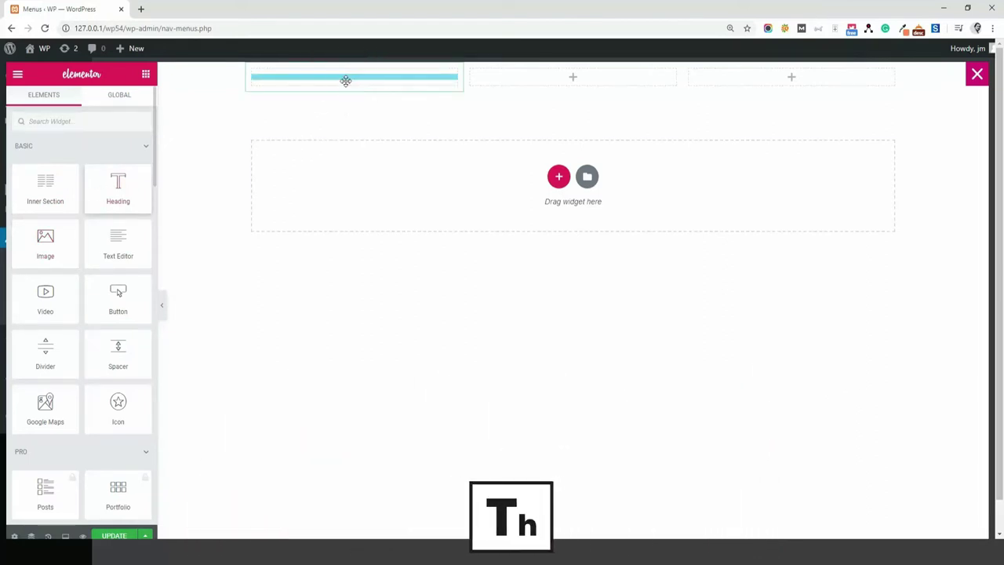
pyautogui.tripleClick(88, 191)
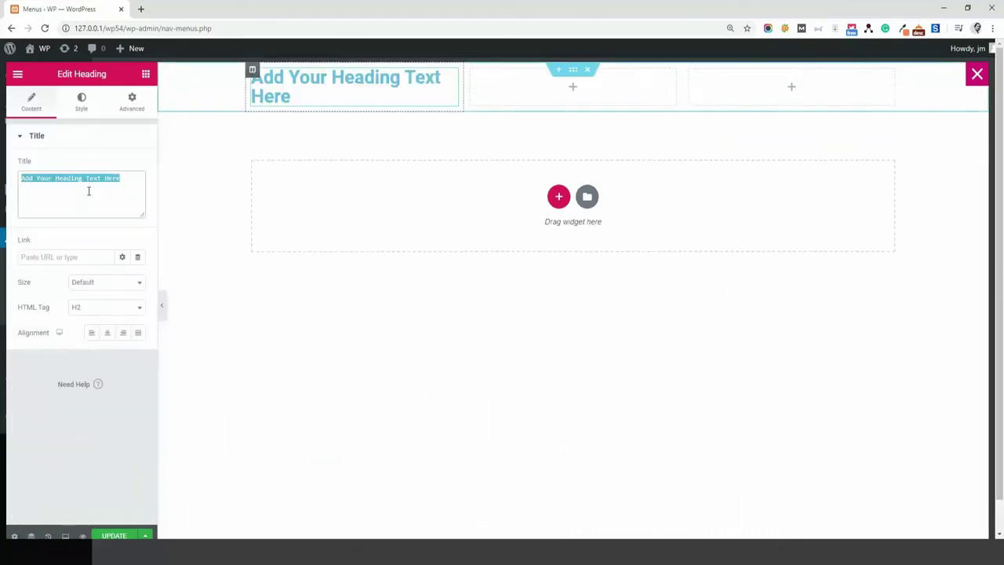
pyautogui.write('Test Title')
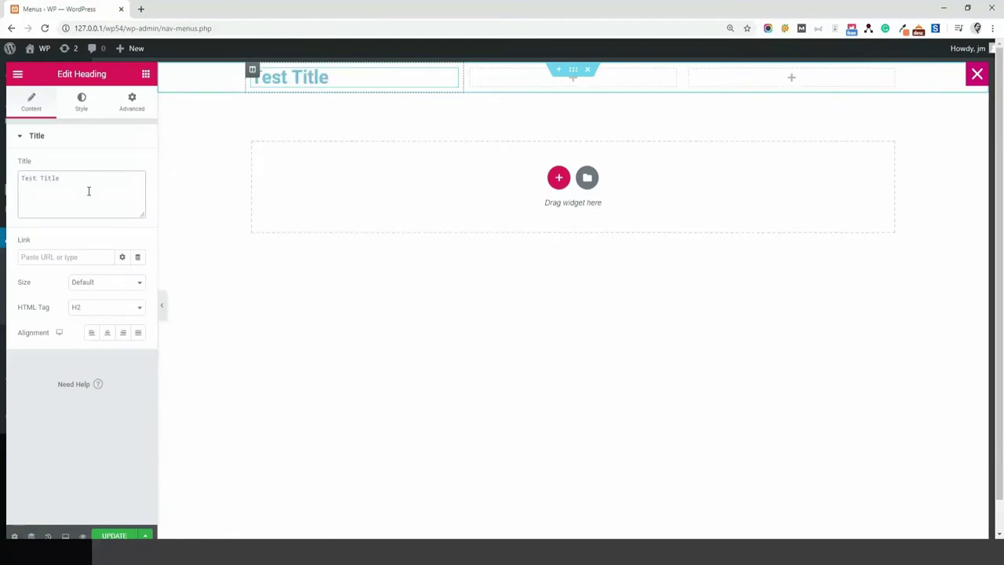
# Step: Change the heading's HTML tag for smaller text and set its text color to black
pyautogui.click(108, 309)
pyautogui.click(79, 381)
pyautogui.click(83, 103)
pyautogui.scroll(-1, 105, 217)
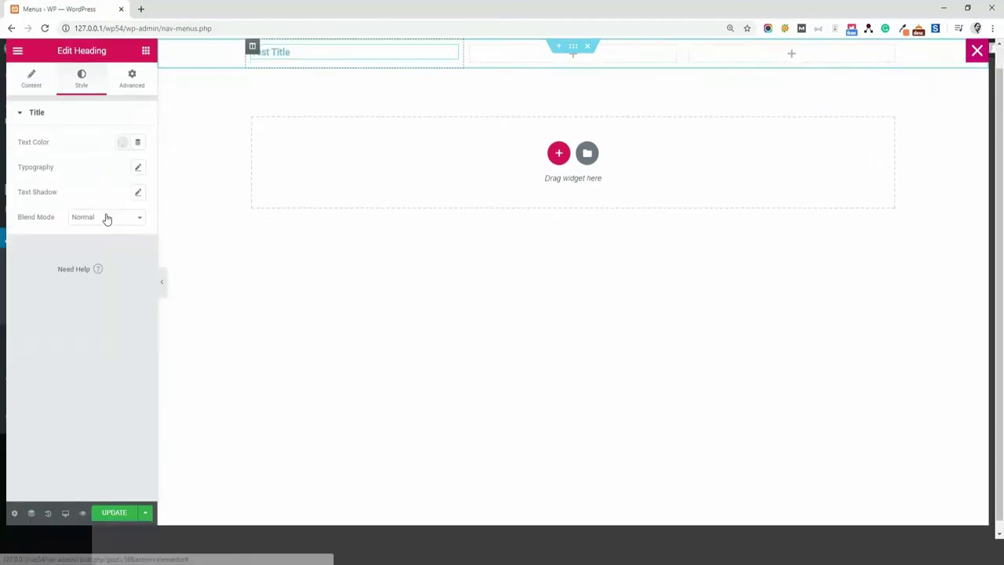
pyautogui.click(122, 142)
pyautogui.click(71, 286)
pyautogui.click(96, 267)
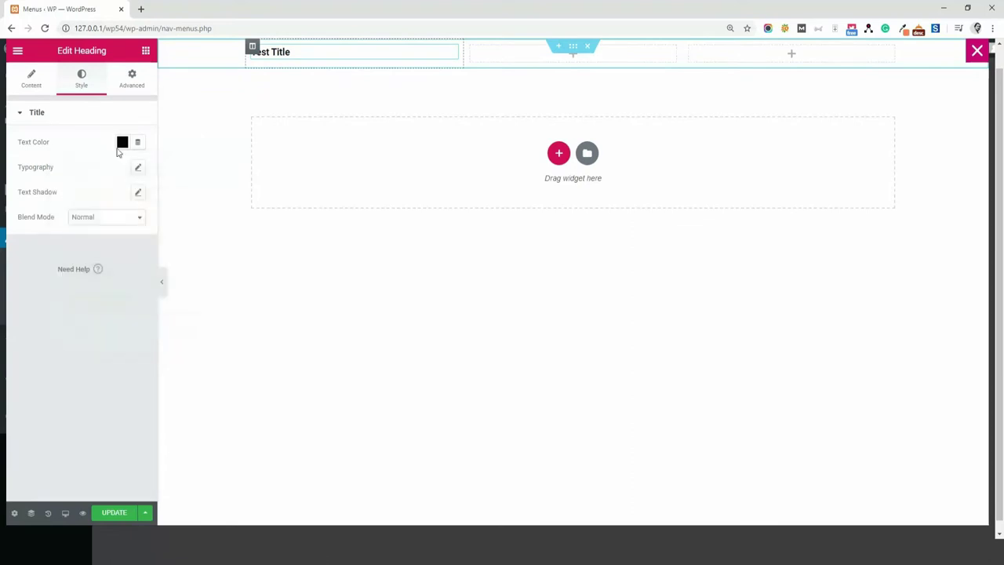
# Step: Set the heading's font family to Poppins
pyautogui.click(139, 167)
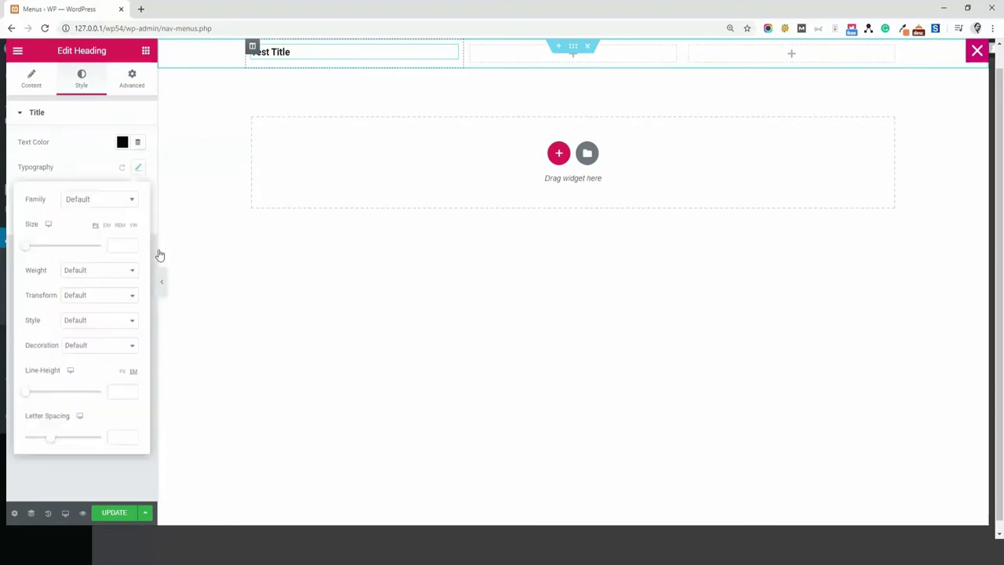
pyautogui.click(94, 202)
pyautogui.write('pop')
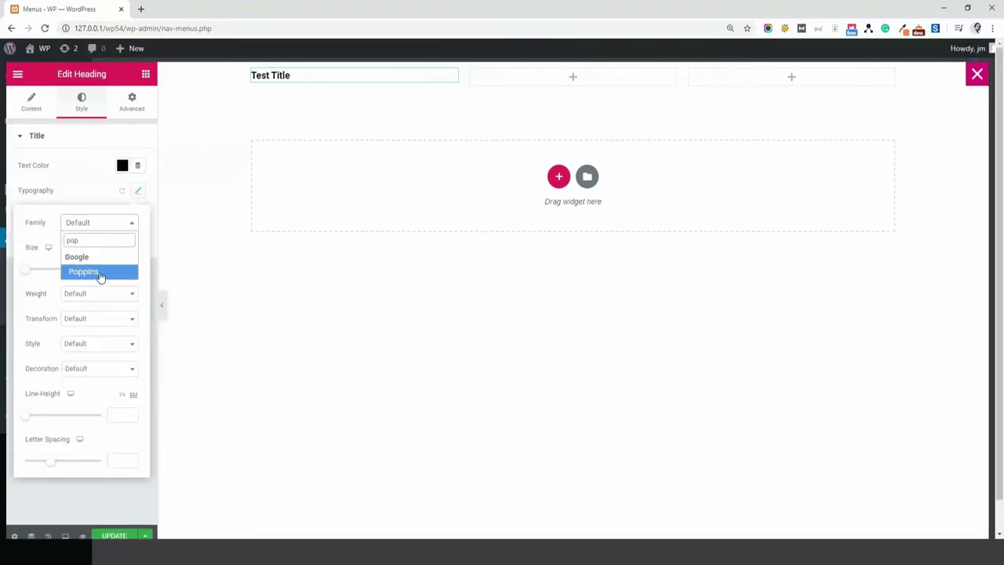
pyautogui.click(98, 274)
pyautogui.click(117, 180)
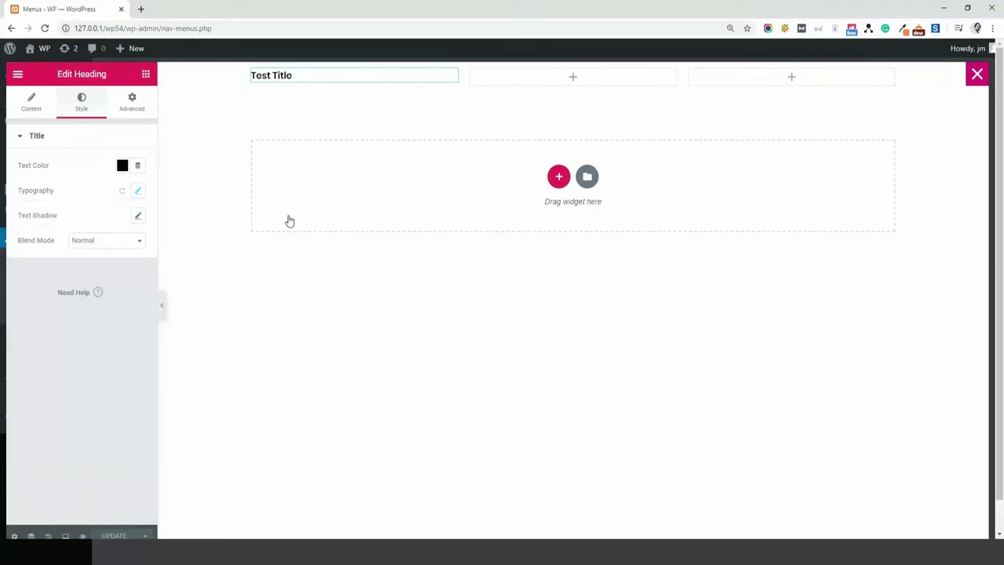
# Step: Add an Image widget to the second column using the 600 by 600 black-and-white portrait from the media library, with image size Full
pyautogui.click(145, 74)
pyautogui.moveTo(45, 239); pyautogui.dragTo(373, 159)
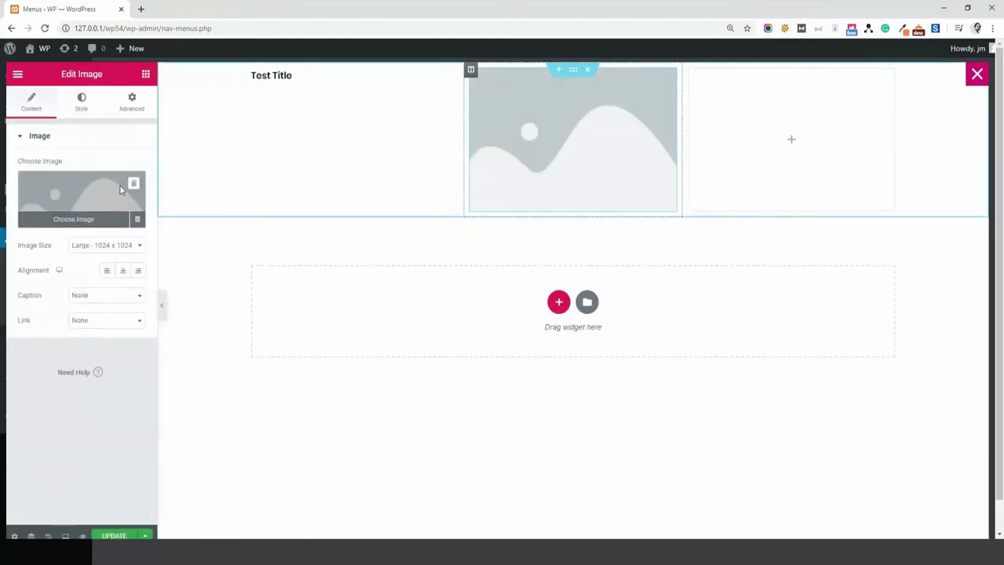
pyautogui.click(120, 189)
pyautogui.click(240, 218)
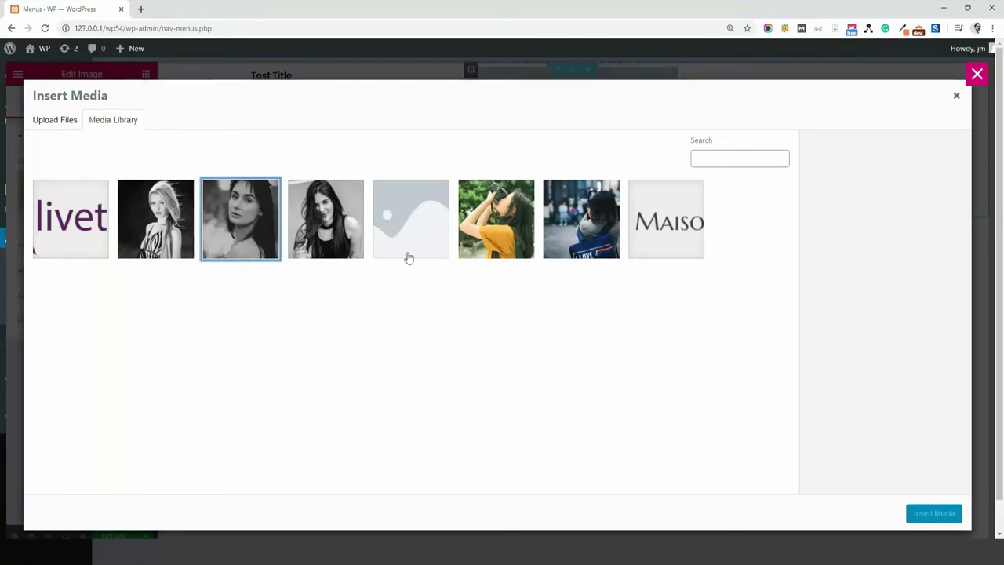
pyautogui.click(933, 513)
pyautogui.click(106, 245)
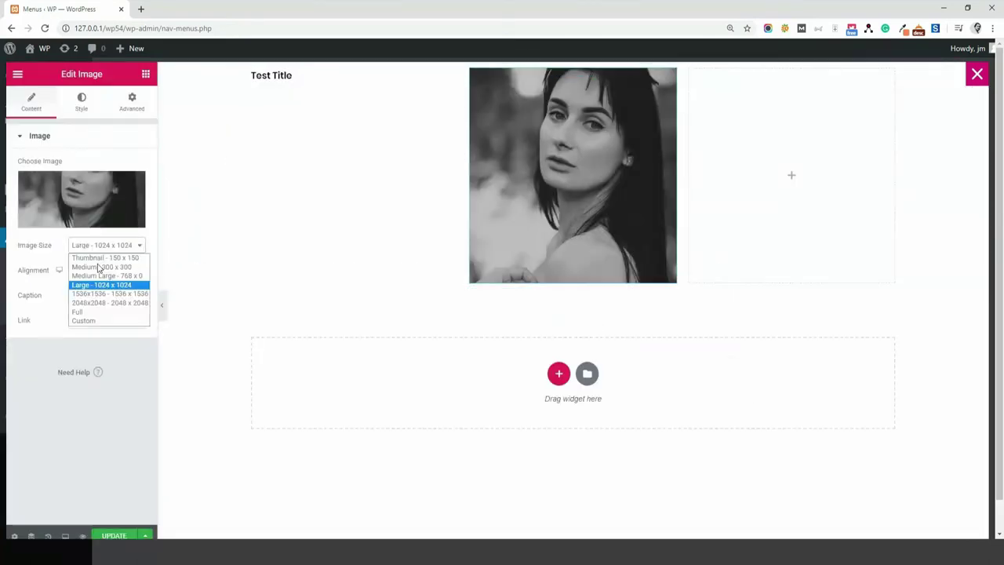
pyautogui.click(94, 313)
# Step: Duplicate the image into the third column and replace its picture with the smiling long-haired woman's photo from the media library
pyautogui.rightClick(592, 137)
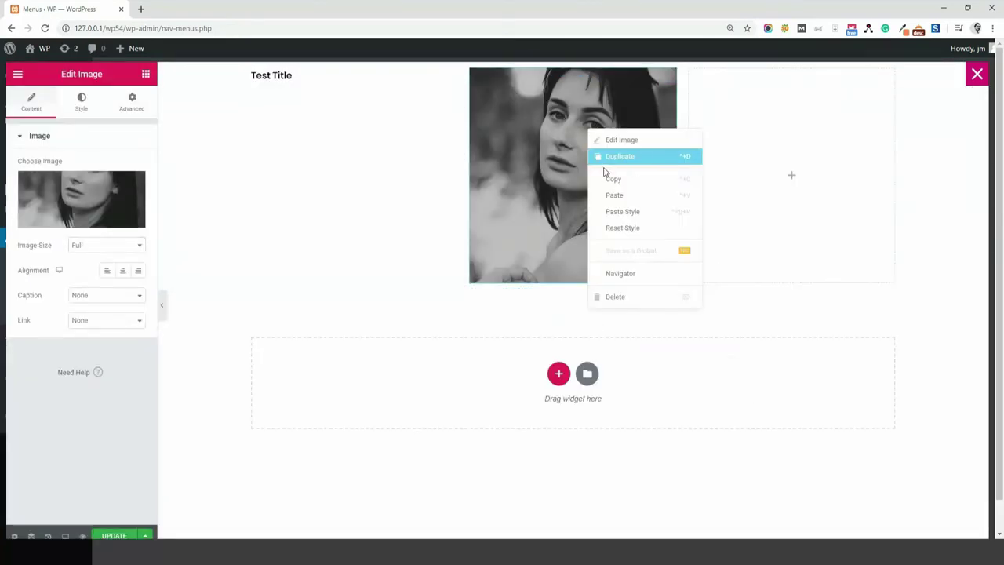
pyautogui.click(604, 166)
pyautogui.moveTo(739, 197)
pyautogui.mouseDown()
pyautogui.moveTo(749, 173)
pyautogui.moveTo(753, 195)
pyautogui.mouseUp()
pyautogui.click(73, 196)
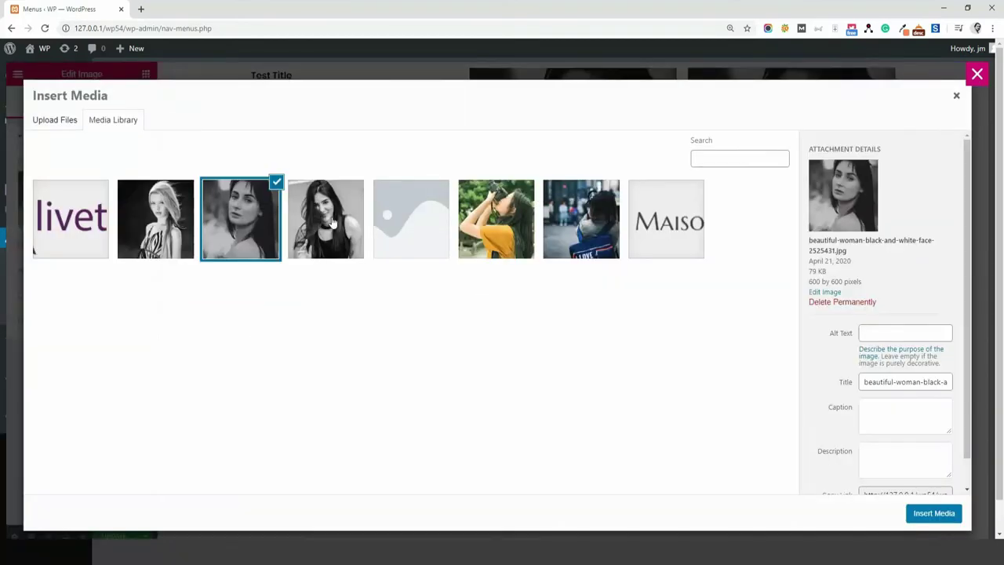
pyautogui.click(328, 221)
pyautogui.click(933, 513)
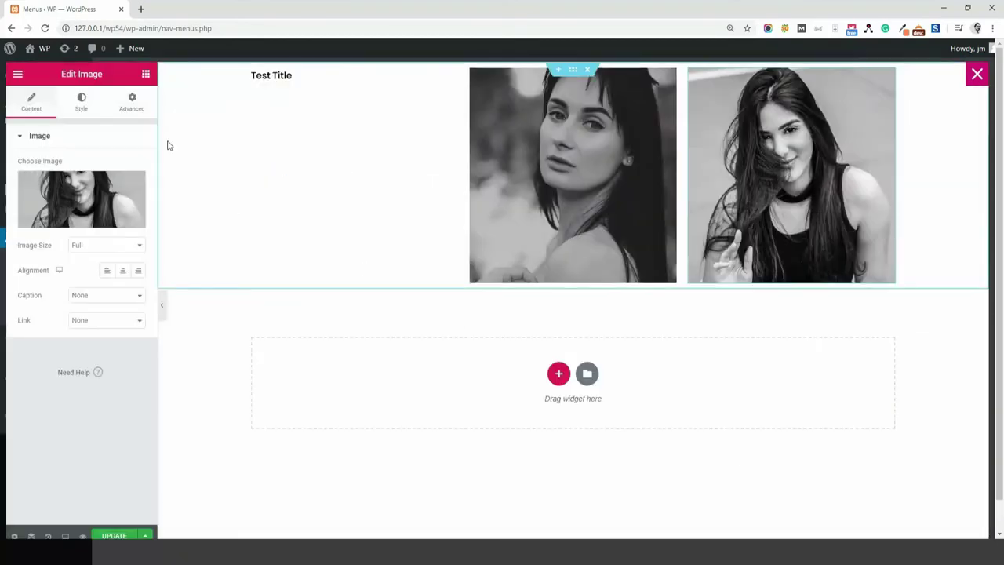
# Step: Add a Text Editor widget with near-black text below the heading, and close the About item's mega menu editor and settings
pyautogui.click(145, 74)
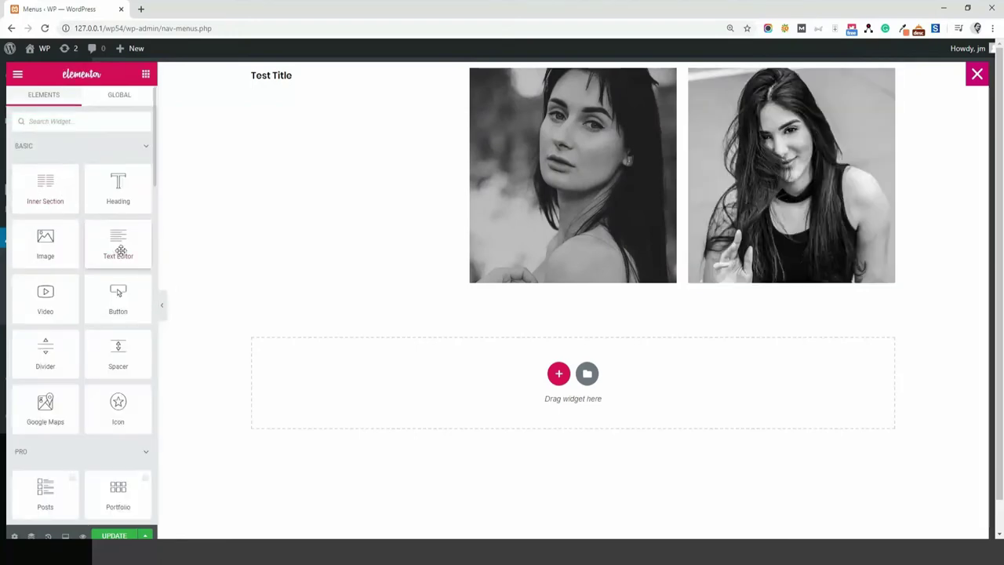
pyautogui.moveTo(117, 251); pyautogui.dragTo(279, 86)
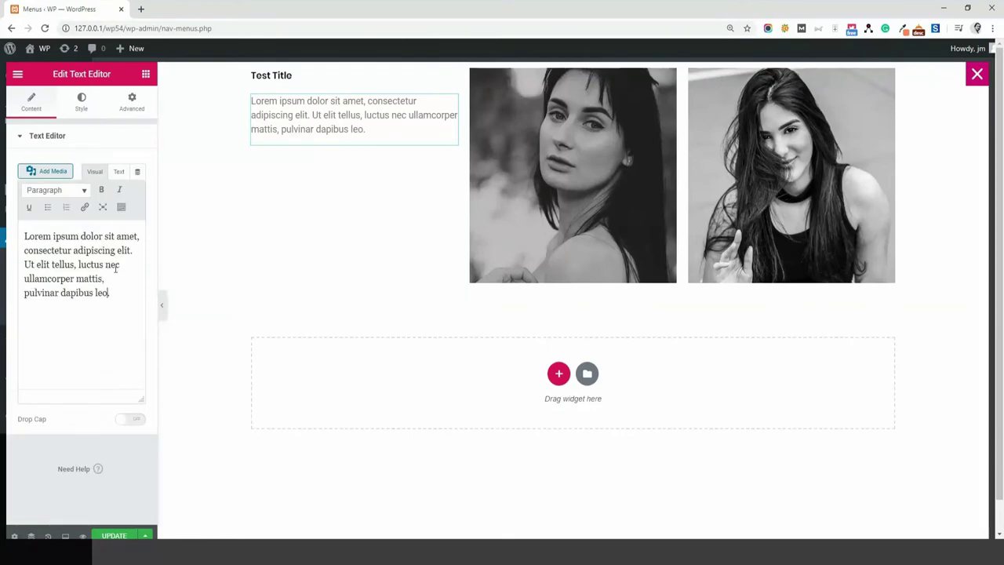
pyautogui.click(81, 110)
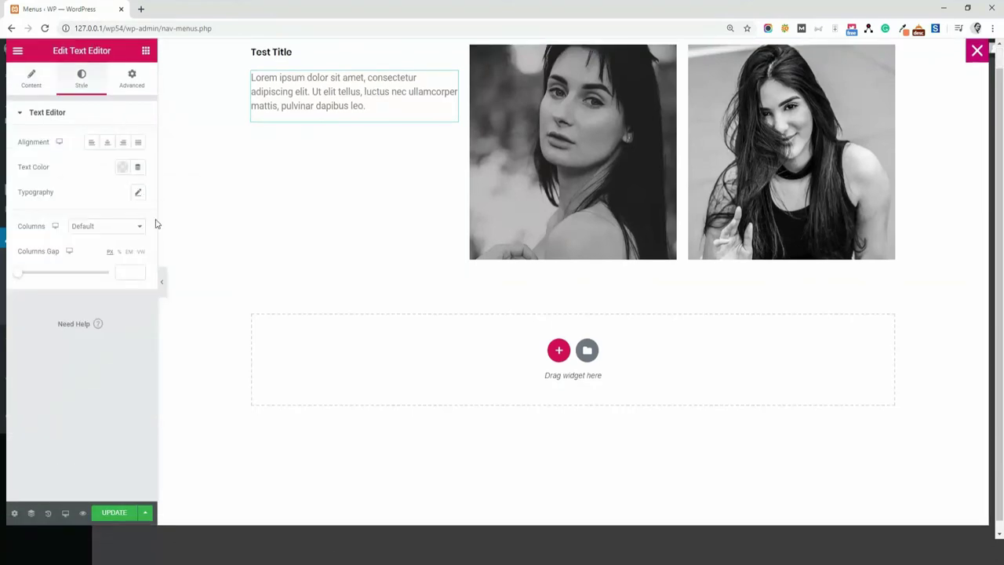
pyautogui.click(122, 167)
pyautogui.click(68, 222)
pyautogui.moveTo(67, 222); pyautogui.dragTo(71, 309)
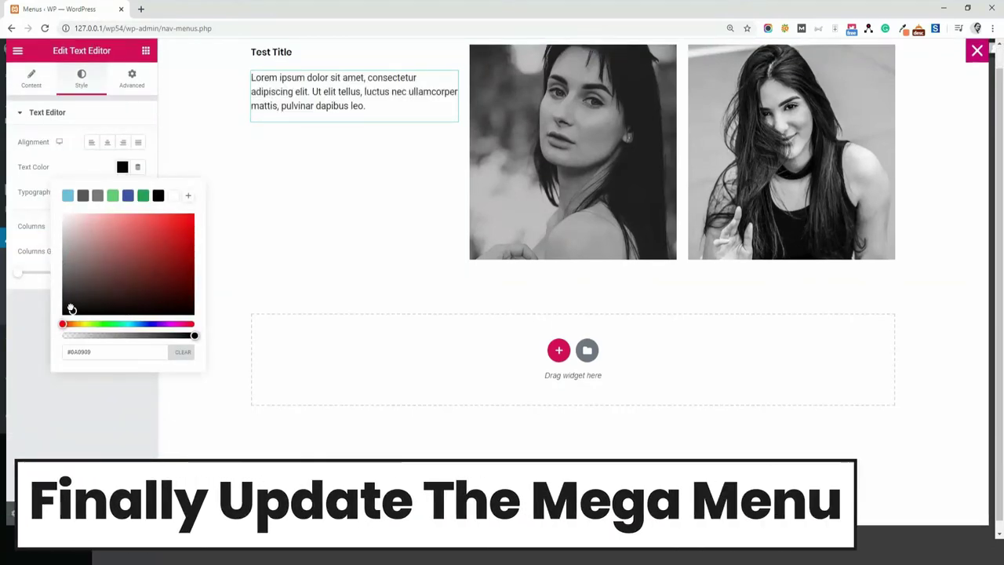
pyautogui.press('Escape')
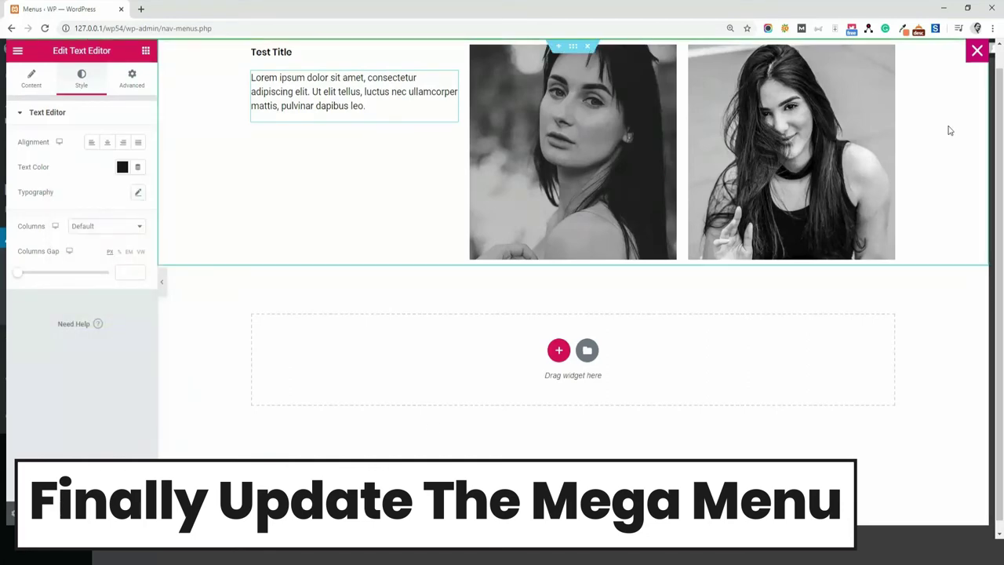
pyautogui.click(976, 52)
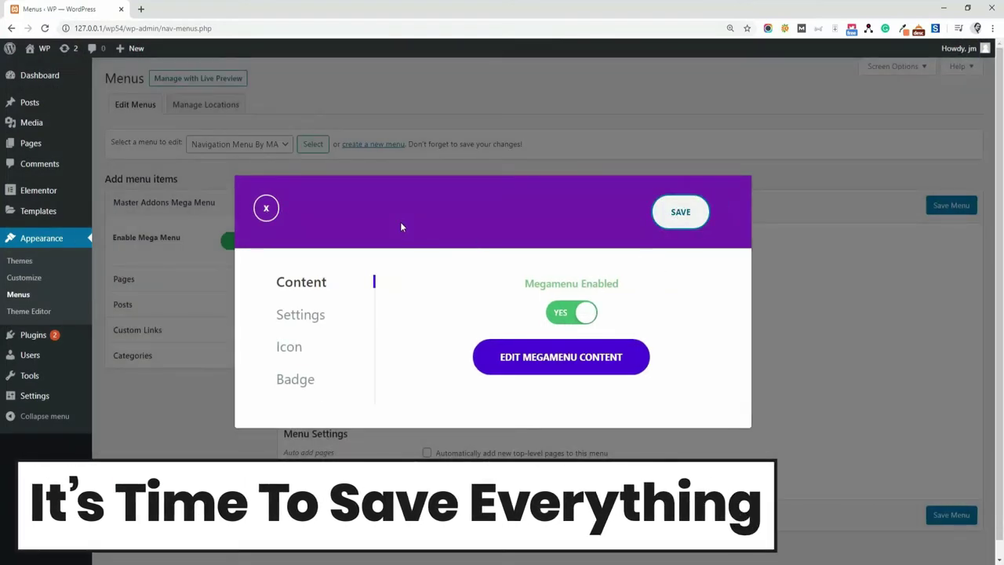
pyautogui.click(265, 208)
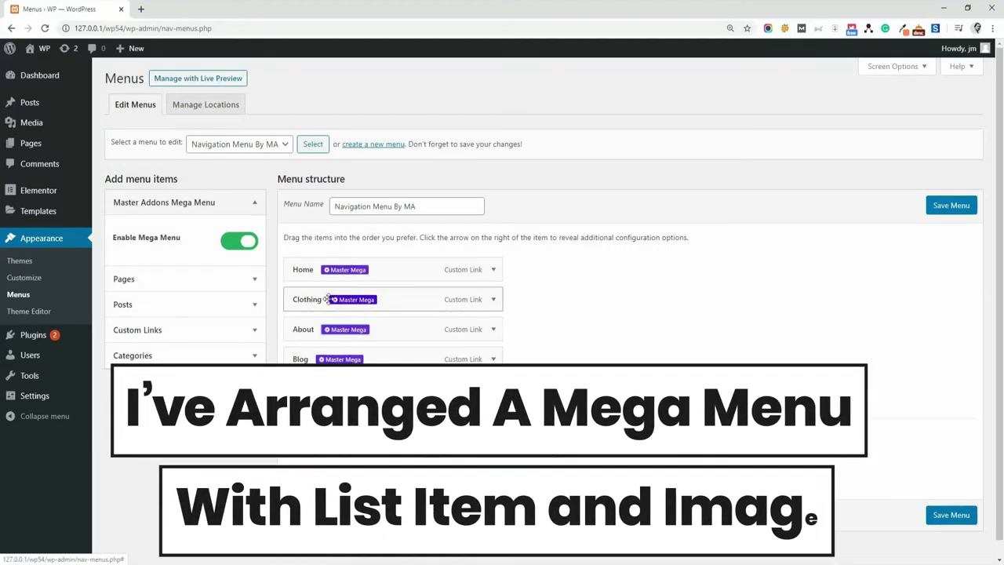
# Step: Examine the list and image layout of the Clothing item's mega menu content and close it
pyautogui.click(368, 304)
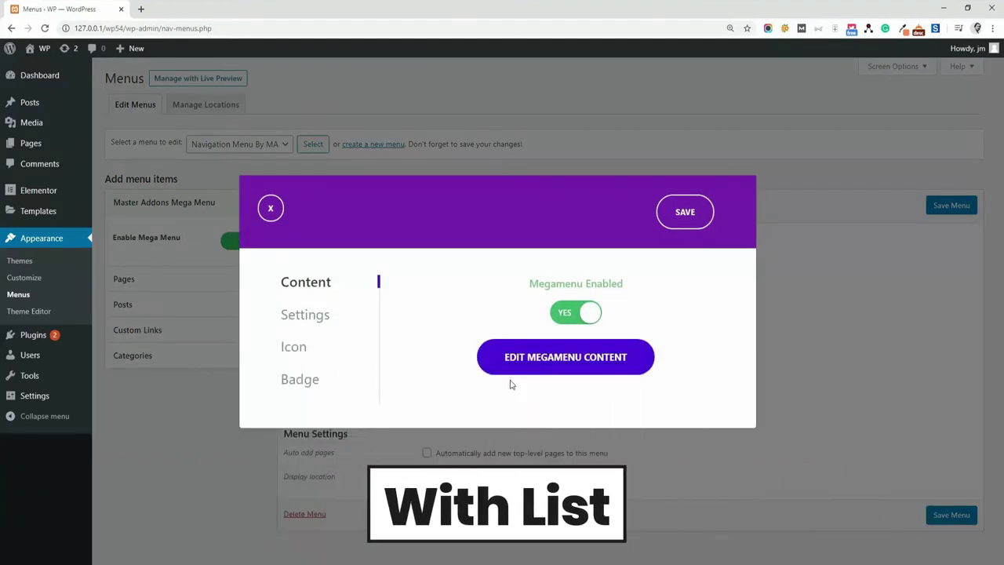
pyautogui.click(574, 366)
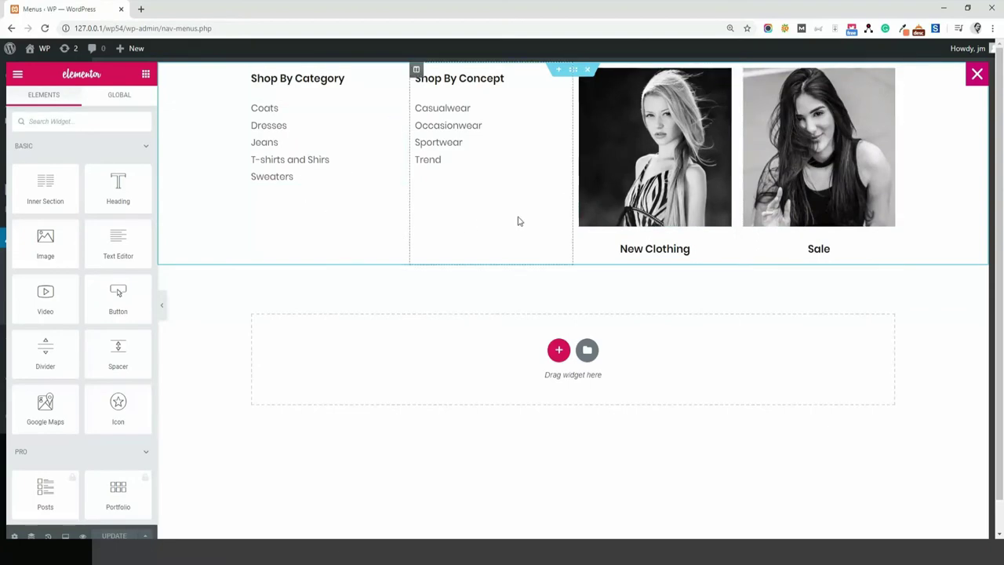
pyautogui.click(976, 74)
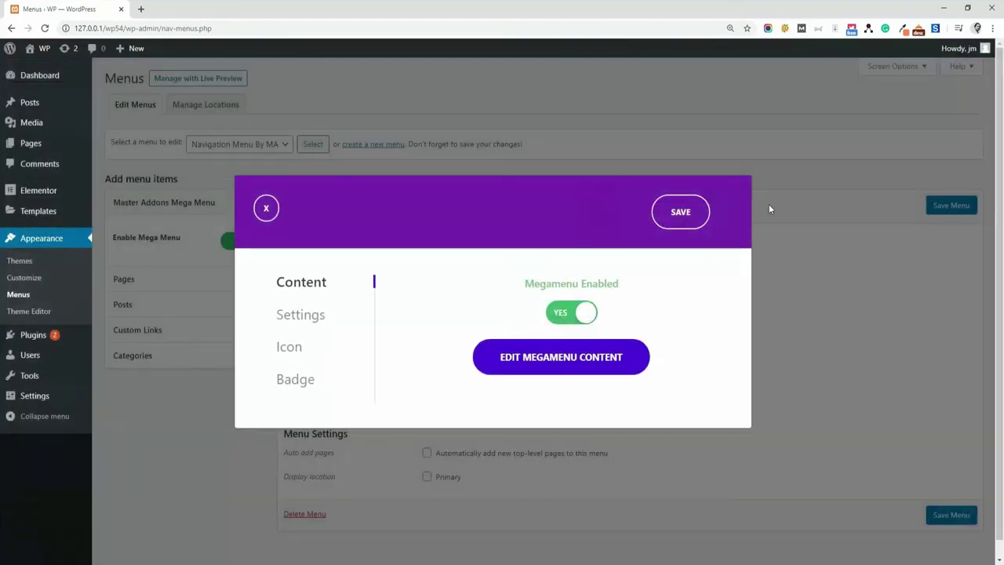
pyautogui.click(266, 208)
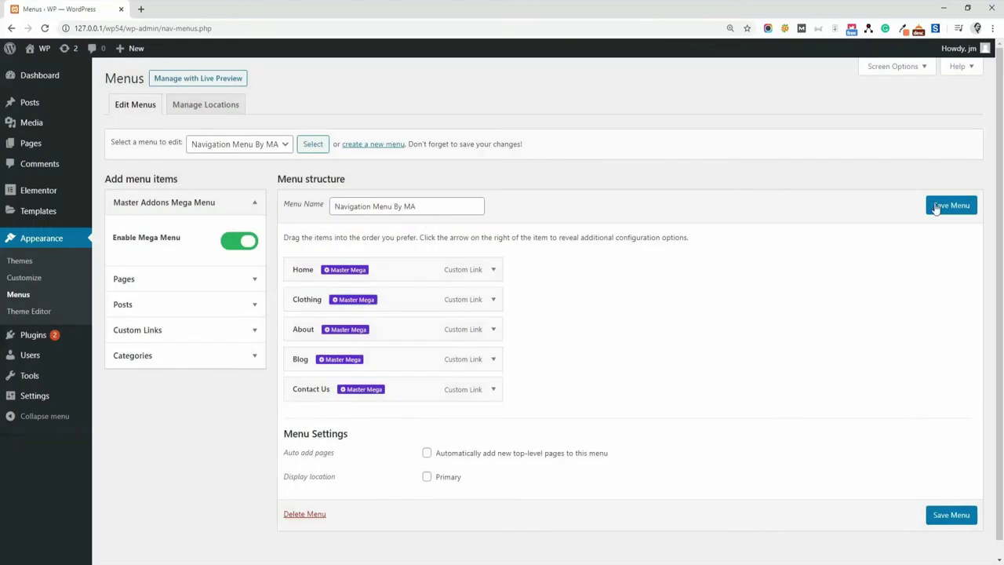
# Step: Save the navigation menu
pyautogui.click(951, 205)
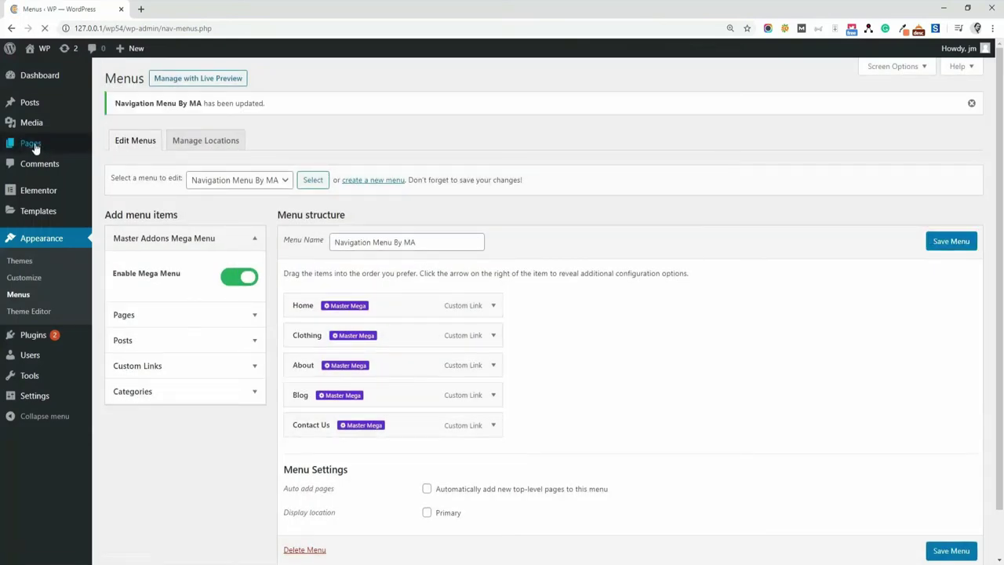
# Step: Create a new page in a separate browser tab and title it "Mega Menu"
pyautogui.moveTo(35, 148)
pyautogui.middleClick(120, 163)
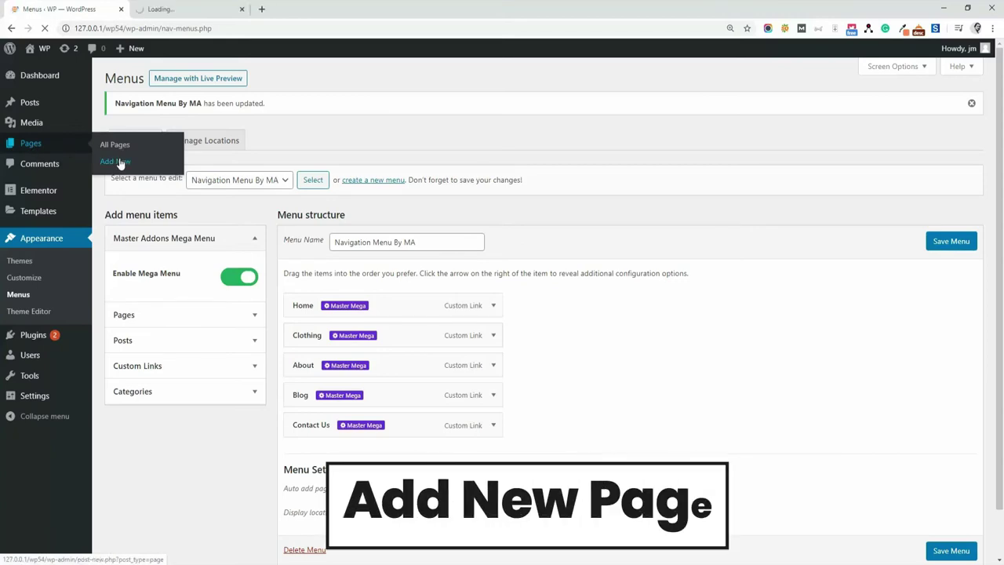
pyautogui.click(179, 11)
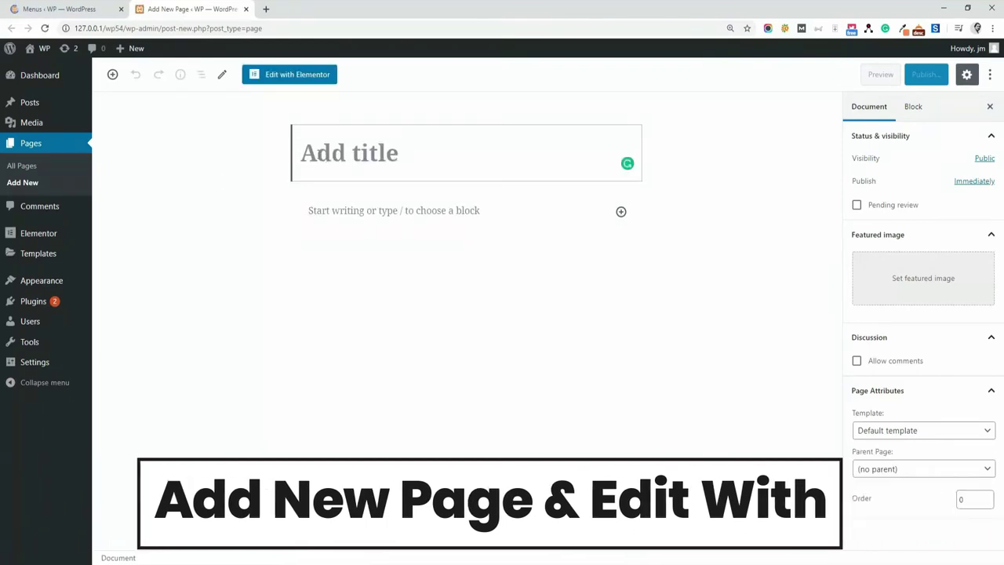
pyautogui.write('Mega M')
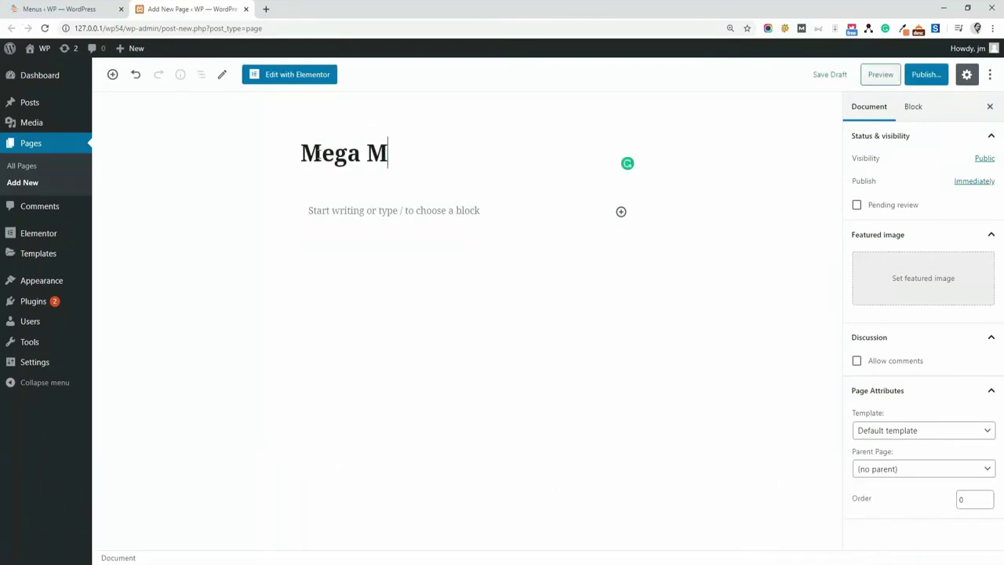
pyautogui.write('enu')
# Step: Set the page template to Elementor Canvas and publish the page
pyautogui.click(903, 439)
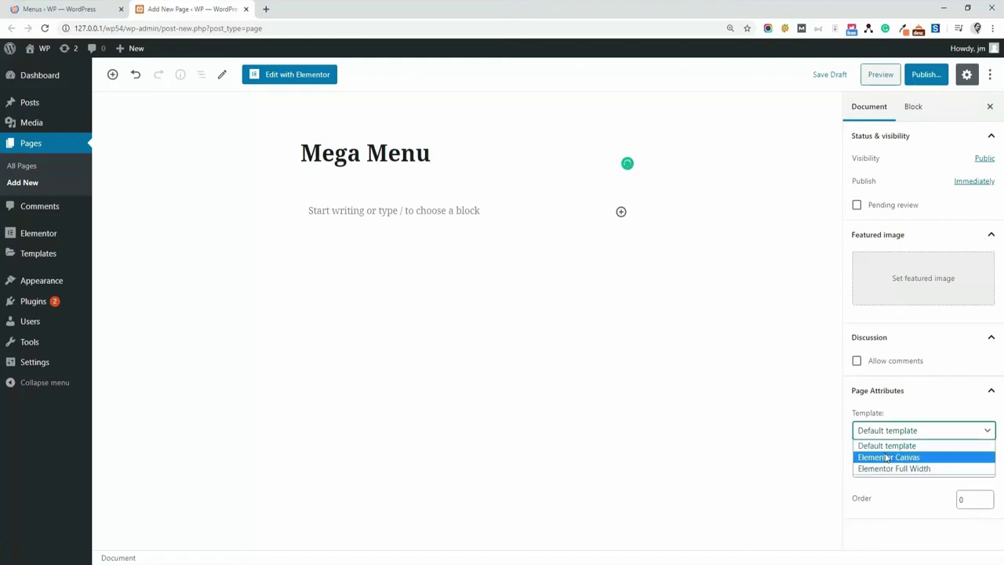
pyautogui.click(902, 461)
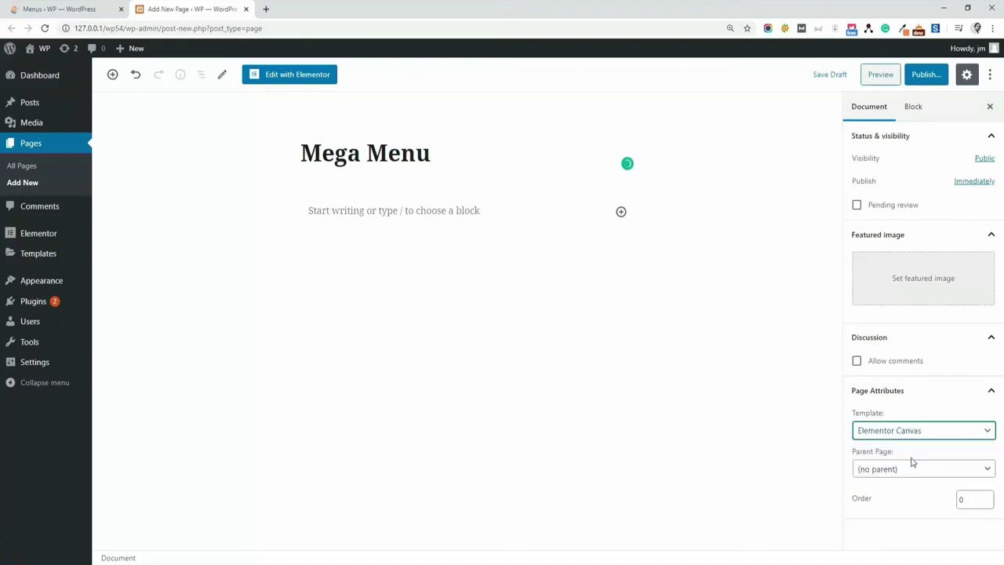
pyautogui.click(926, 75)
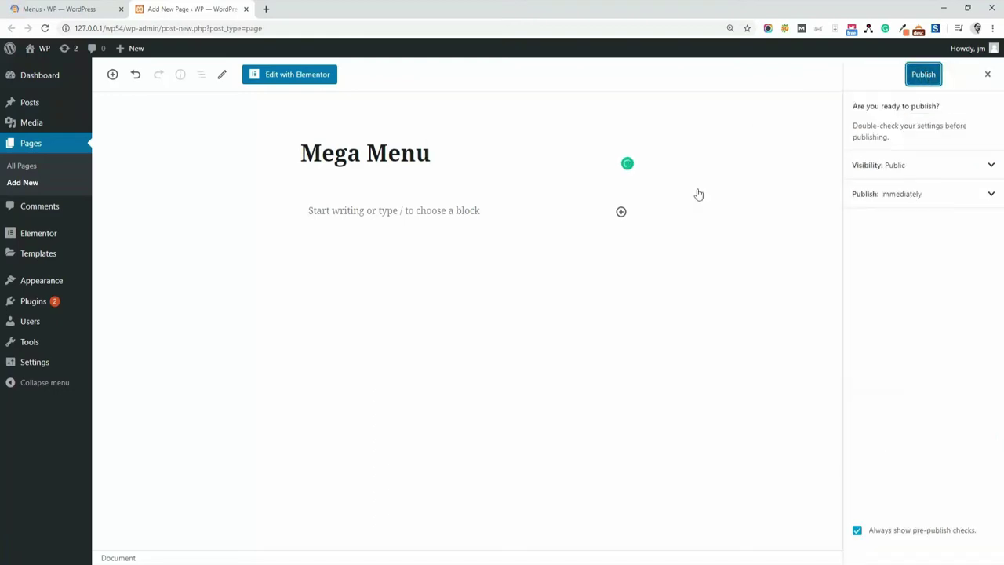
pyautogui.press('Return')
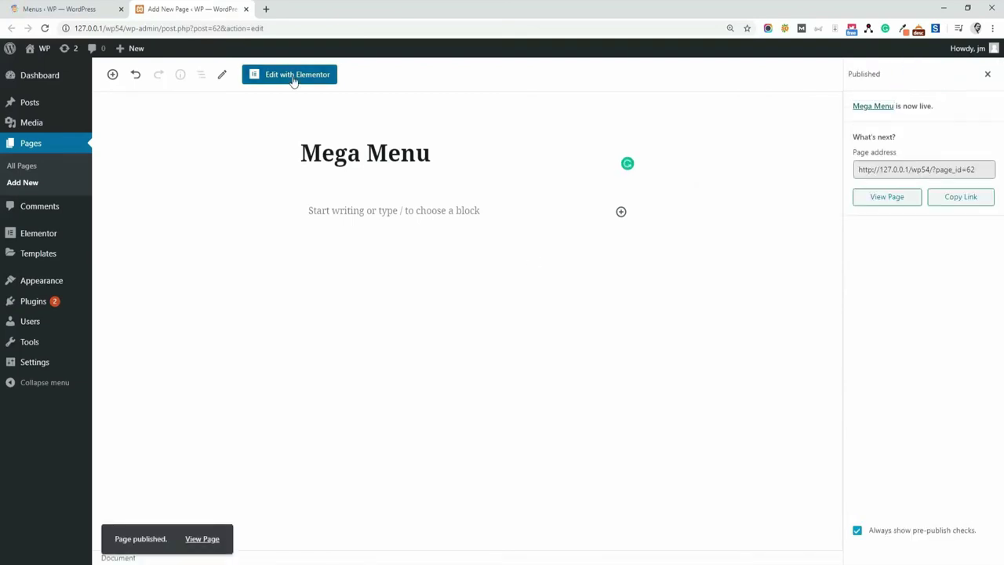
# Step: Open the page in the Elementor editor and place a Navigation Menu widget in the empty section
pyautogui.click(293, 77)
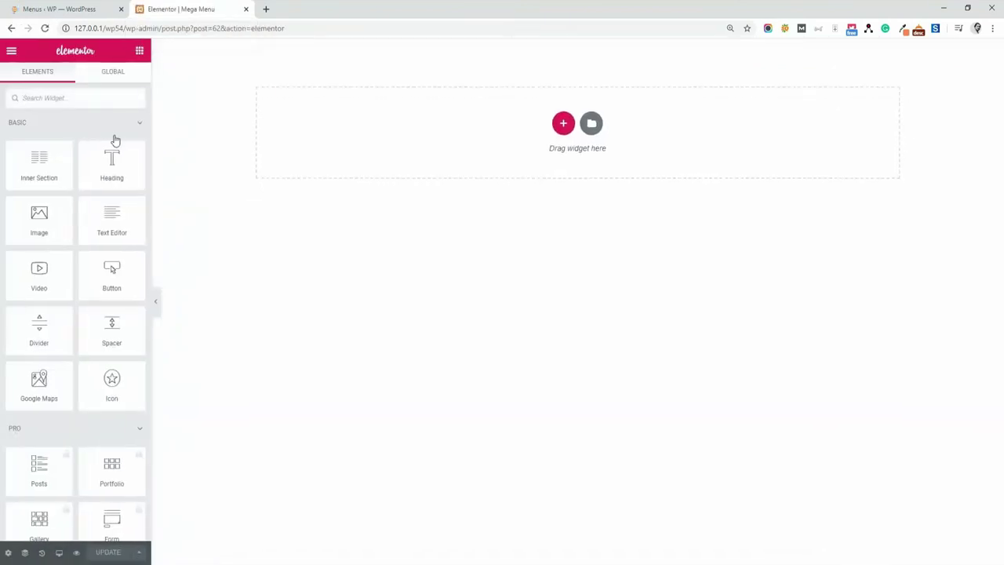
pyautogui.scroll(-4, 92, 130)
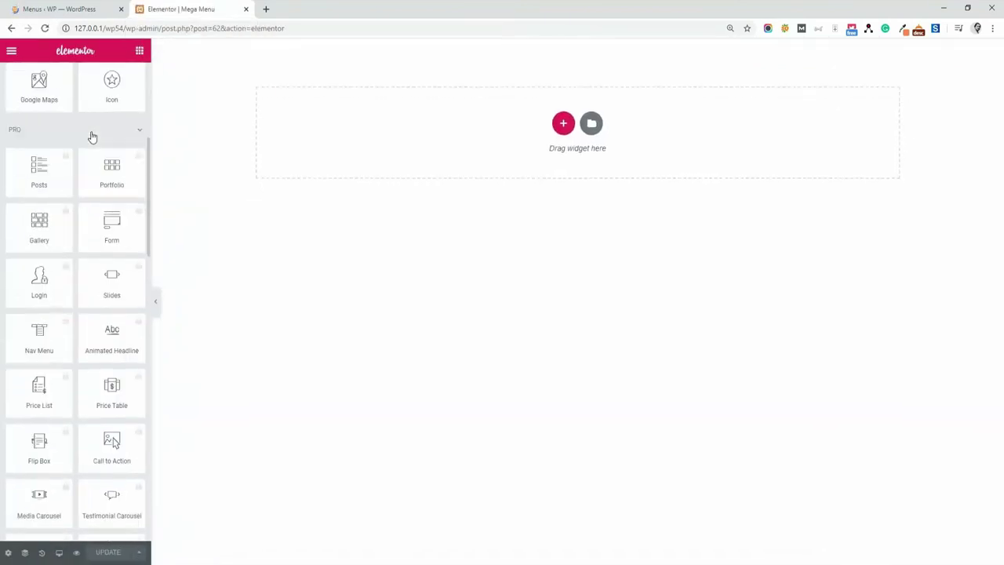
pyautogui.click(137, 134)
pyautogui.scroll(-6, 88, 143)
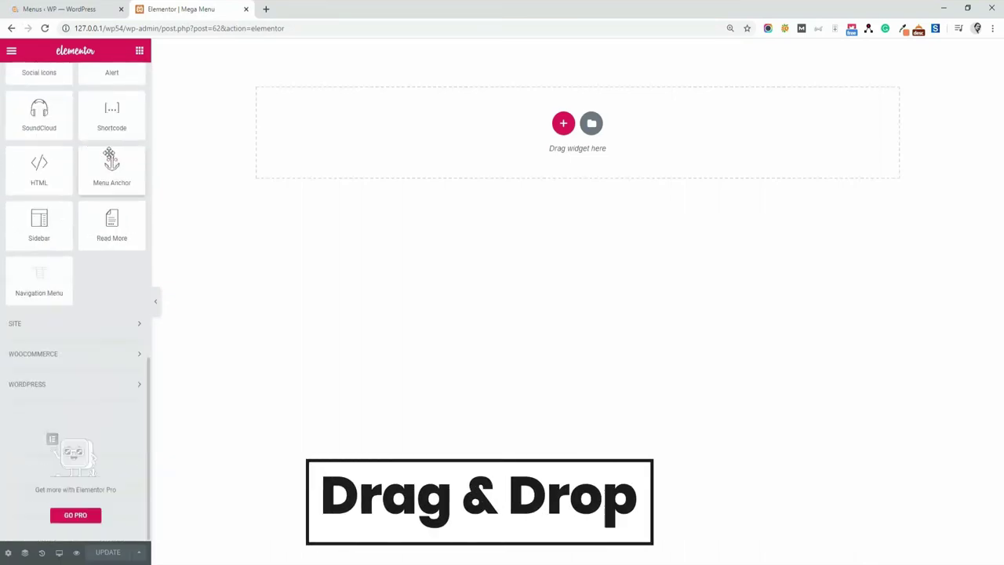
pyautogui.scroll(2, 88, 291)
pyautogui.moveTo(34, 403); pyautogui.dragTo(469, 138)
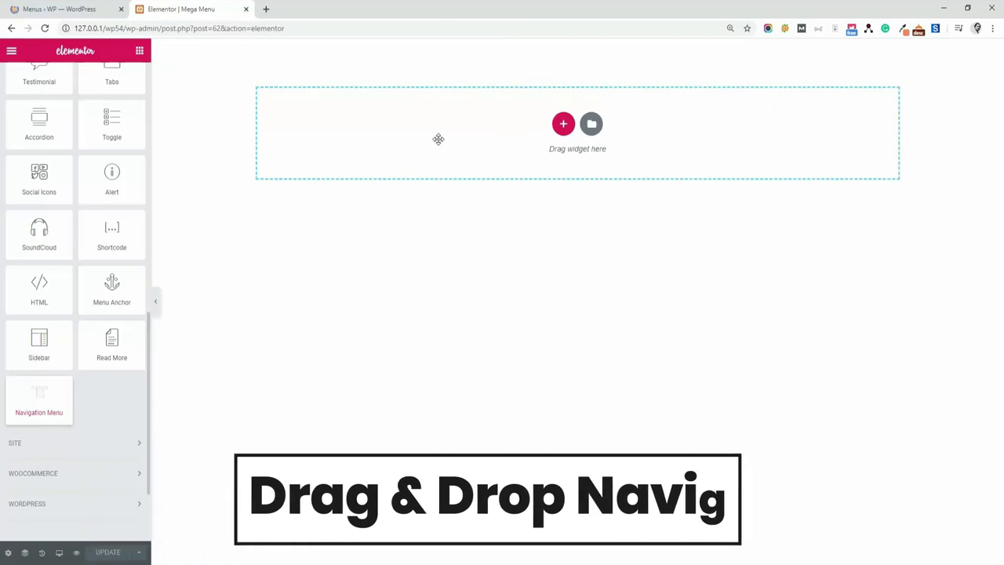
pyautogui.moveTo(438, 139); pyautogui.dragTo(437, 142)
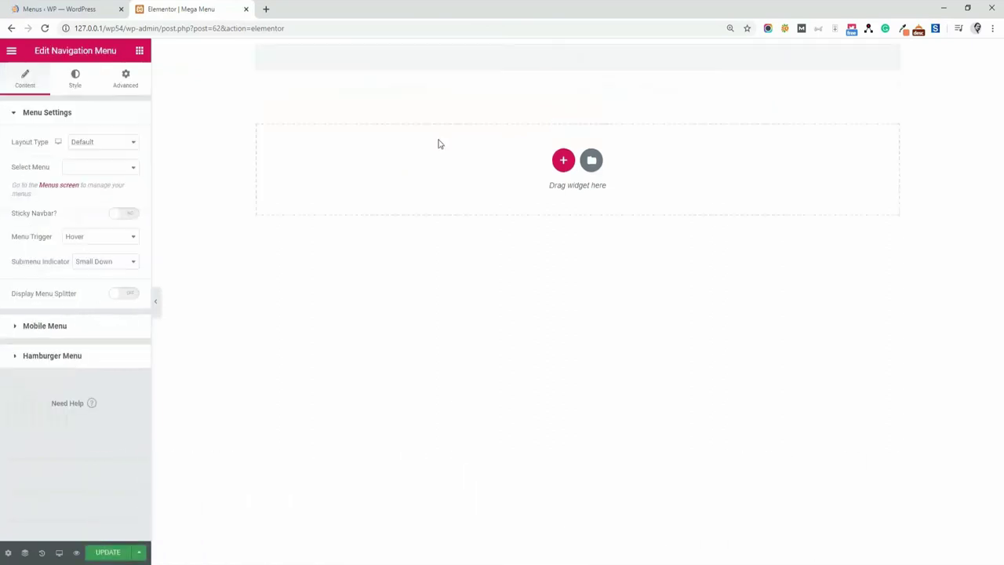
# Step: Choose the Default layout type for the widget and assign it the Navigation Menu By MA menu
pyautogui.click(94, 146)
pyautogui.click(95, 156)
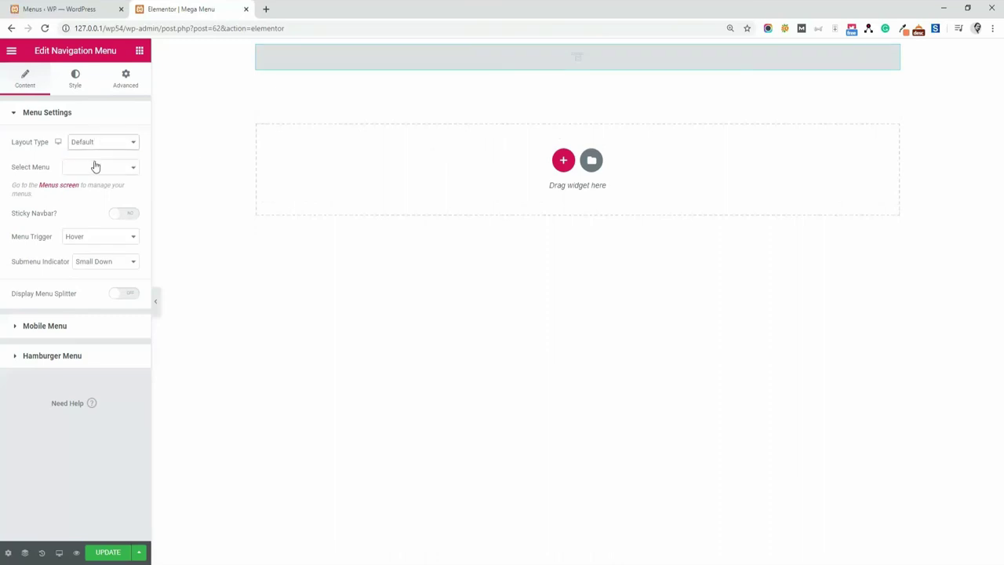
pyautogui.click(94, 170)
pyautogui.click(102, 187)
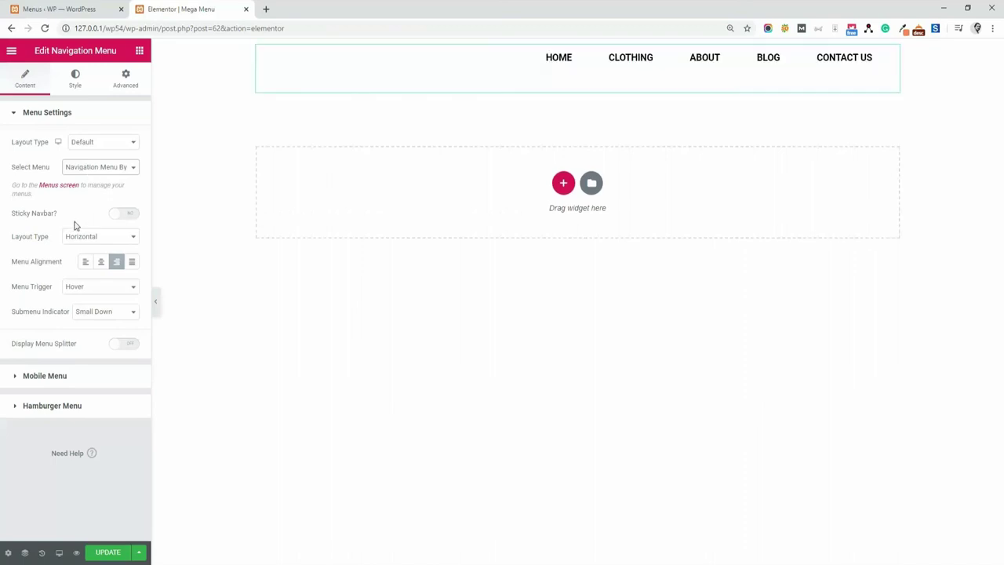
# Step: Try the left and center menu alignments, settle on center, and update the page
pyautogui.click(100, 263)
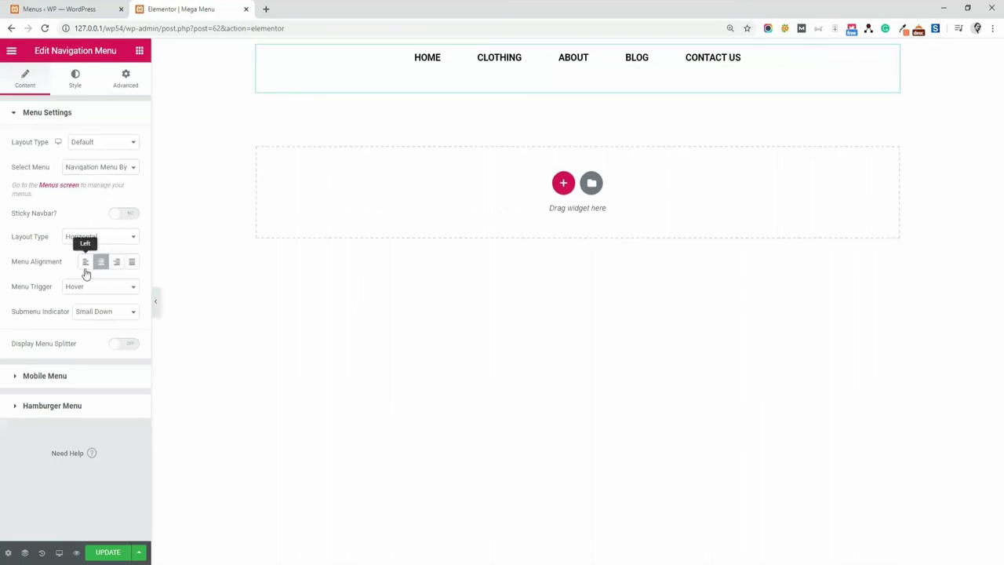
pyautogui.click(85, 263)
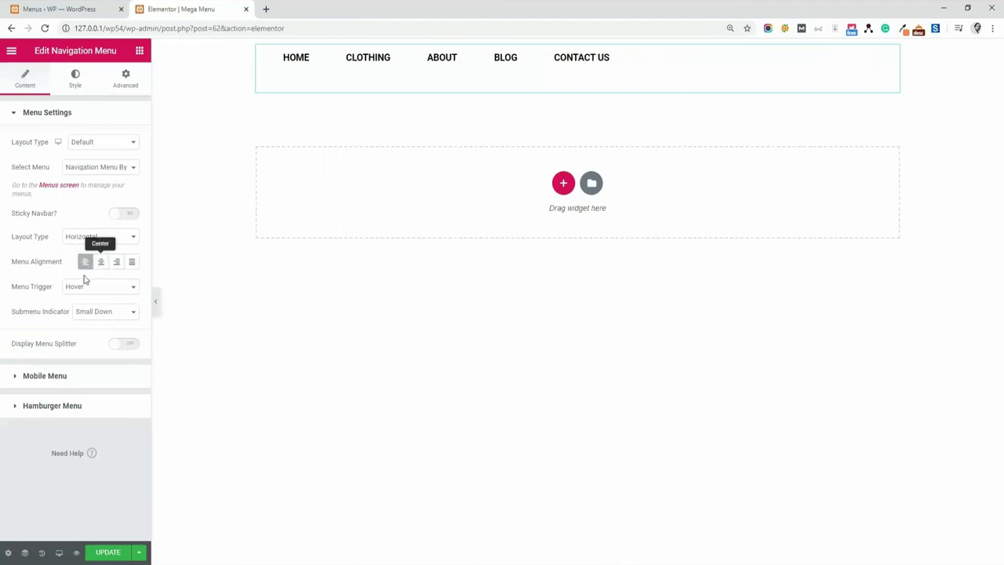
pyautogui.click(101, 262)
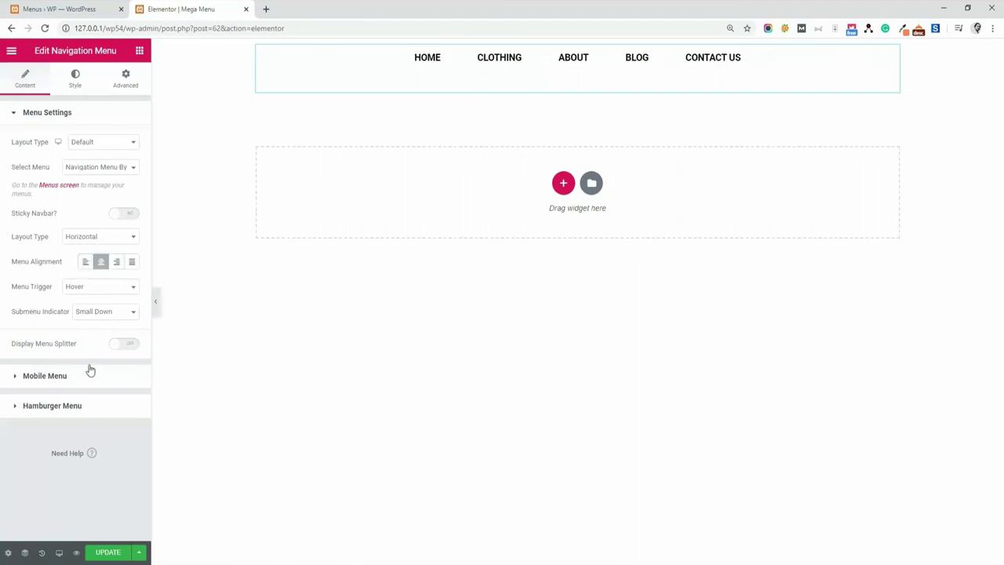
pyautogui.click(109, 556)
# Step: Examine the Clothing and About mega menus in the editor and on the page preview, and return to the editor
pyautogui.moveTo(492, 63)
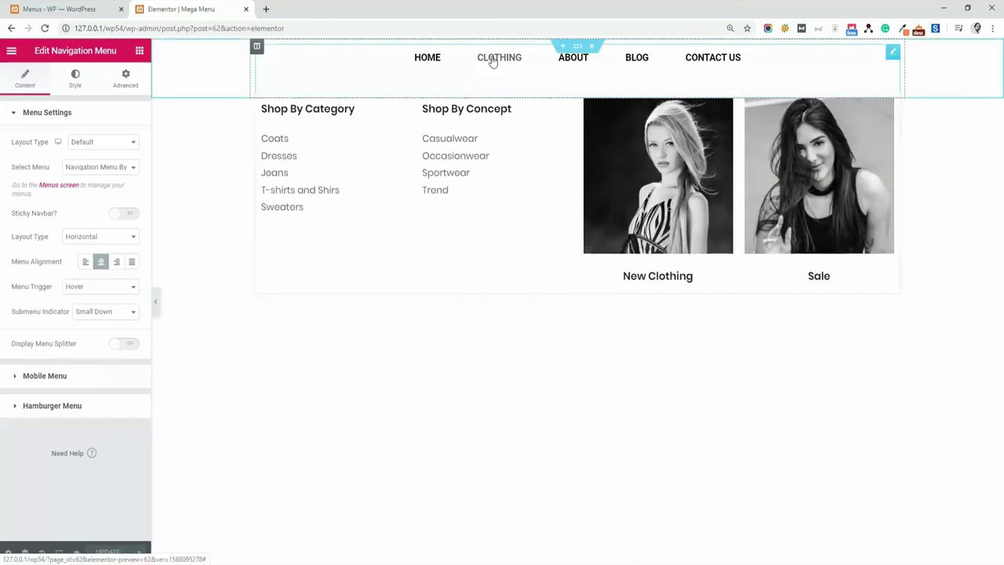
pyautogui.moveTo(576, 65)
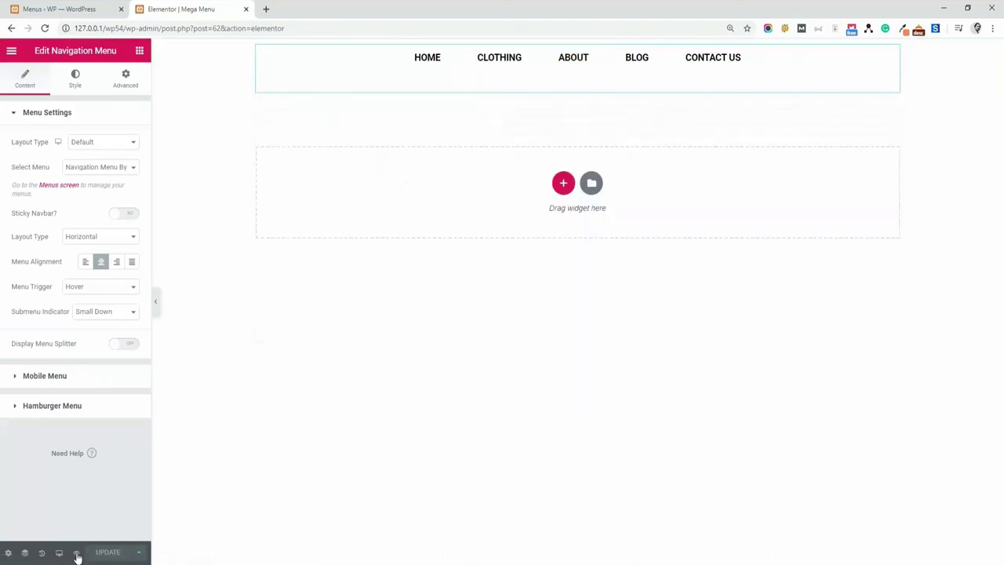
pyautogui.click(74, 554)
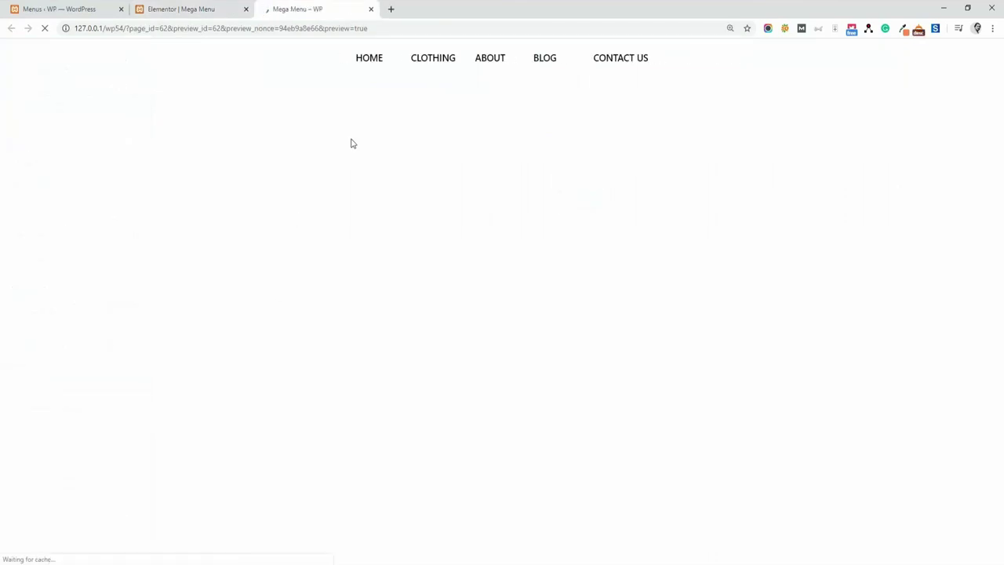
pyautogui.moveTo(432, 63)
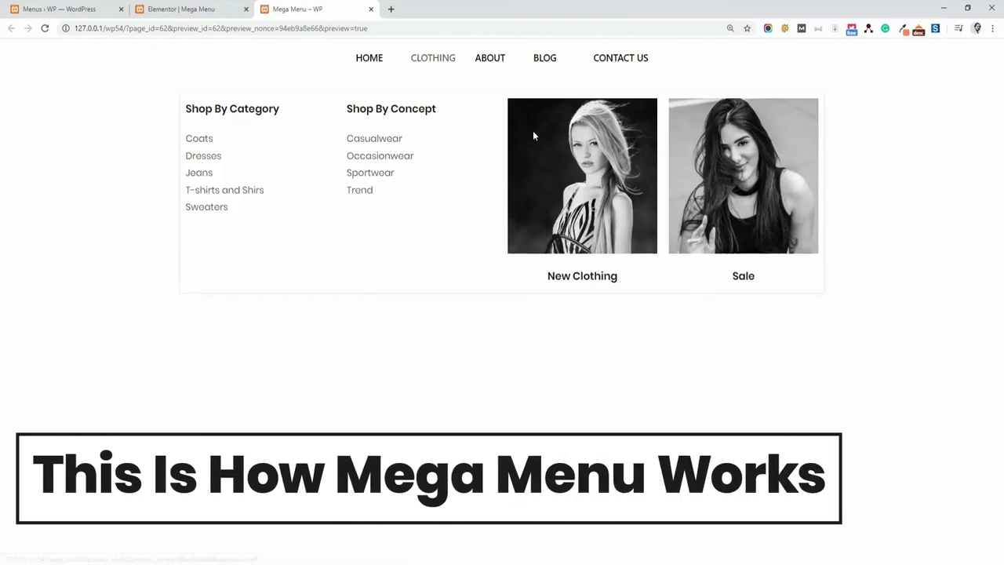
pyautogui.moveTo(492, 60)
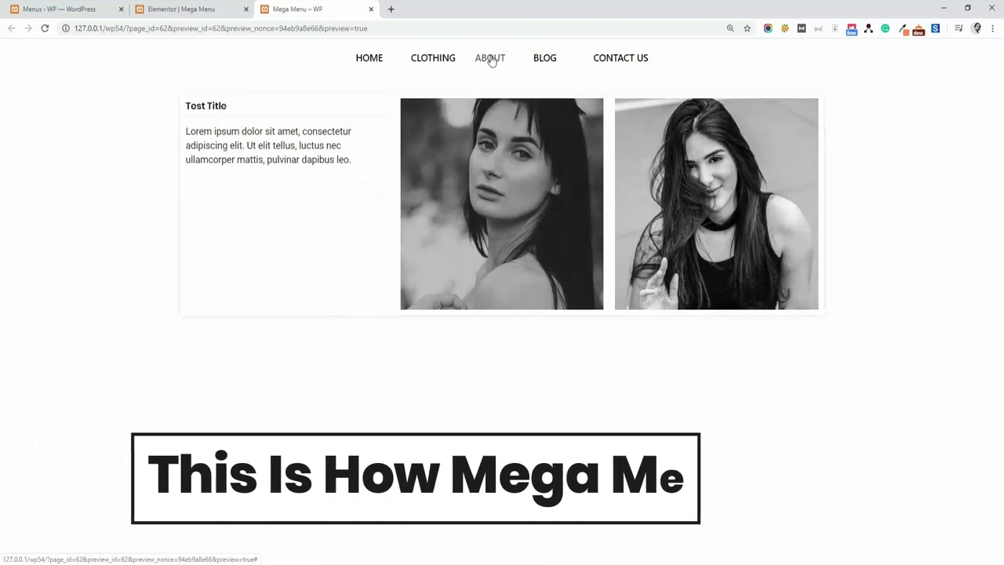
pyautogui.click(167, 6)
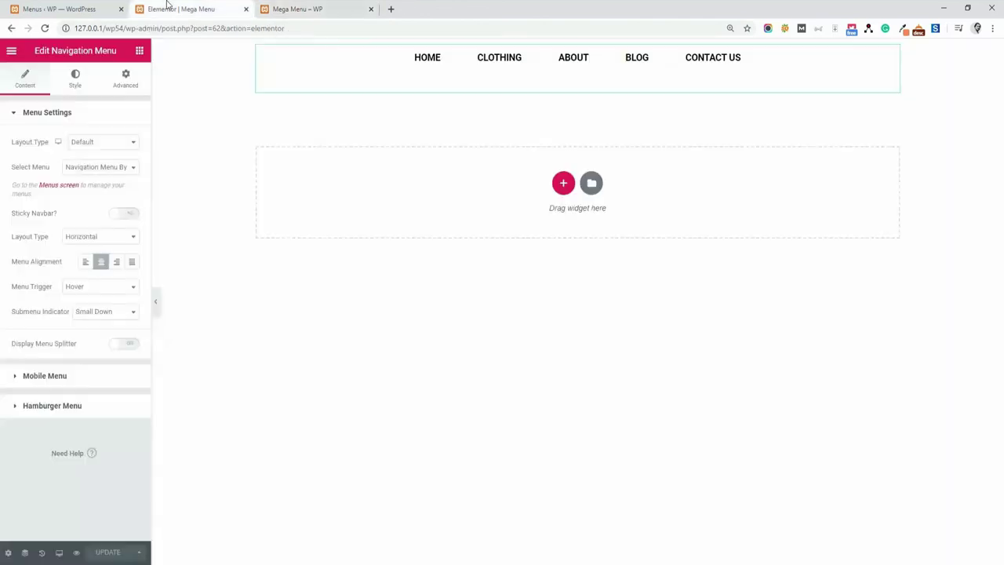